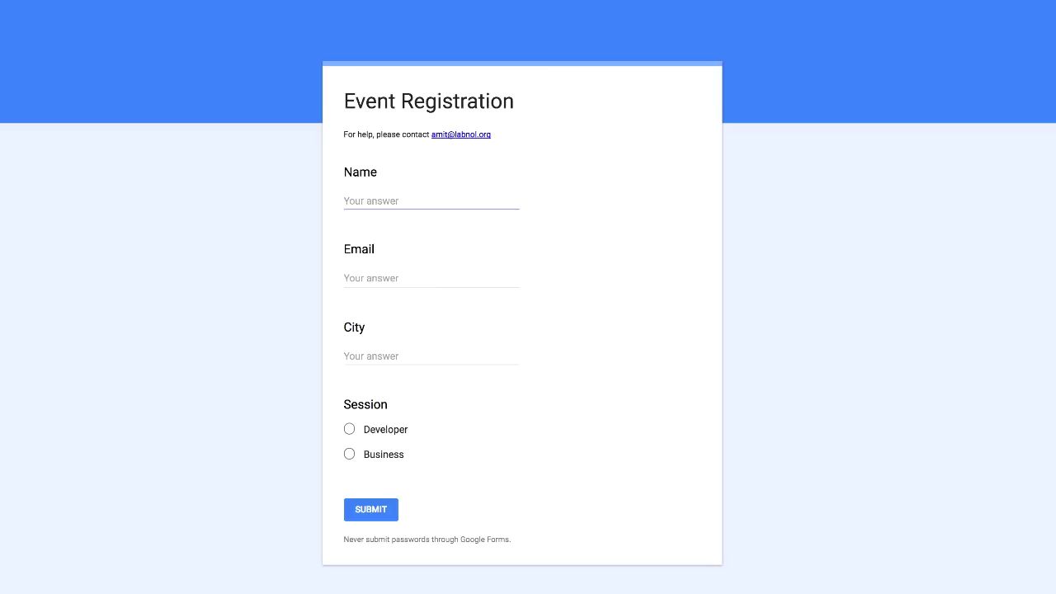
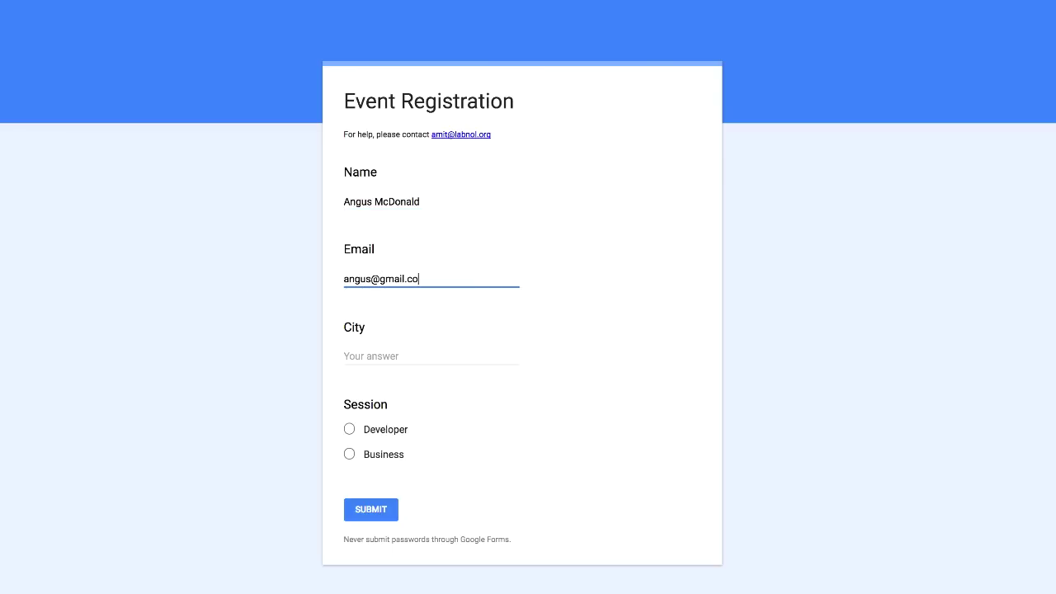
Submit a registration with the attendee's name, e-mail, city Seattle and the Developer session
{"action": "type", "text": "m"}
{"action": "key", "text": "Tab"}
{"action": "type", "text": "Seat"}
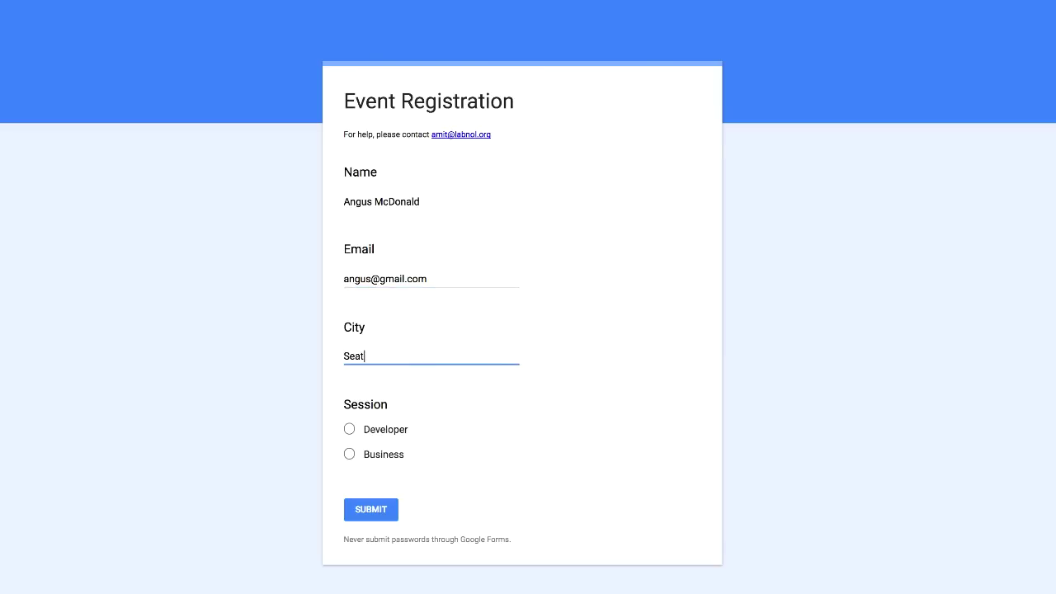
{"action": "type", "text": "tle"}
{"action": "left_click", "coordinate": [349, 429]}
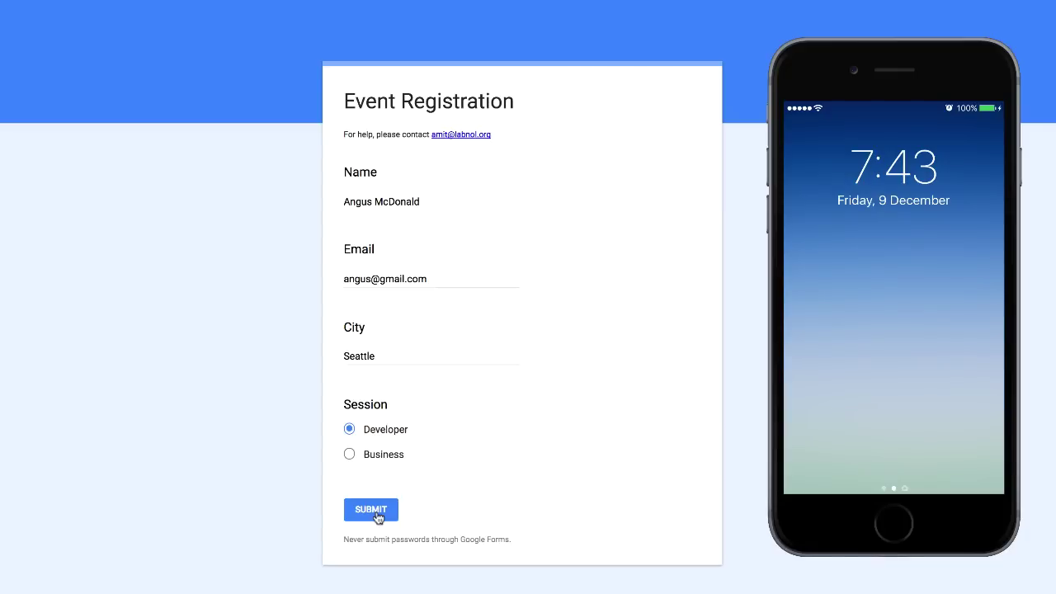
{"action": "left_click", "coordinate": [373, 510]}
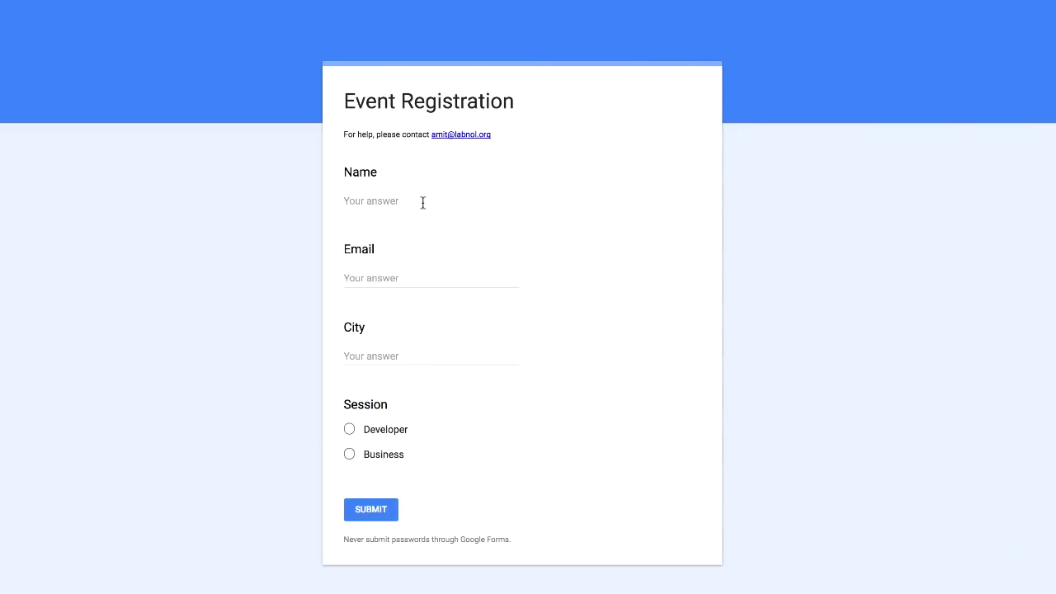
Submit another attendee's name and e-mail with city Hyderabad and the Business session
{"action": "left_click", "coordinate": [423, 202]}
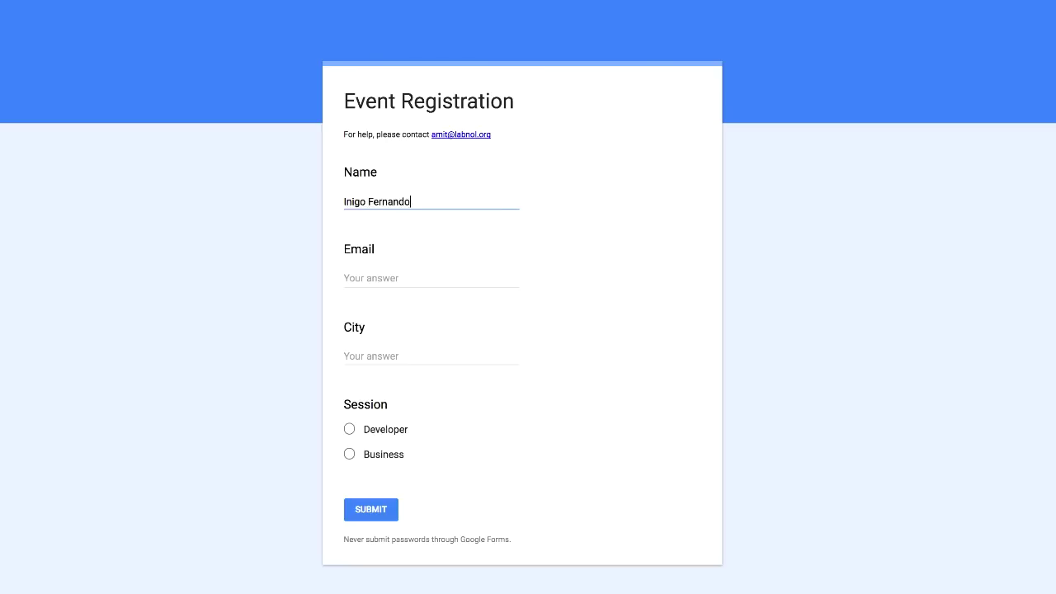
{"action": "left_click", "coordinate": [371, 278]}
{"action": "left_click", "coordinate": [371, 355]}
{"action": "type", "text": "H"}
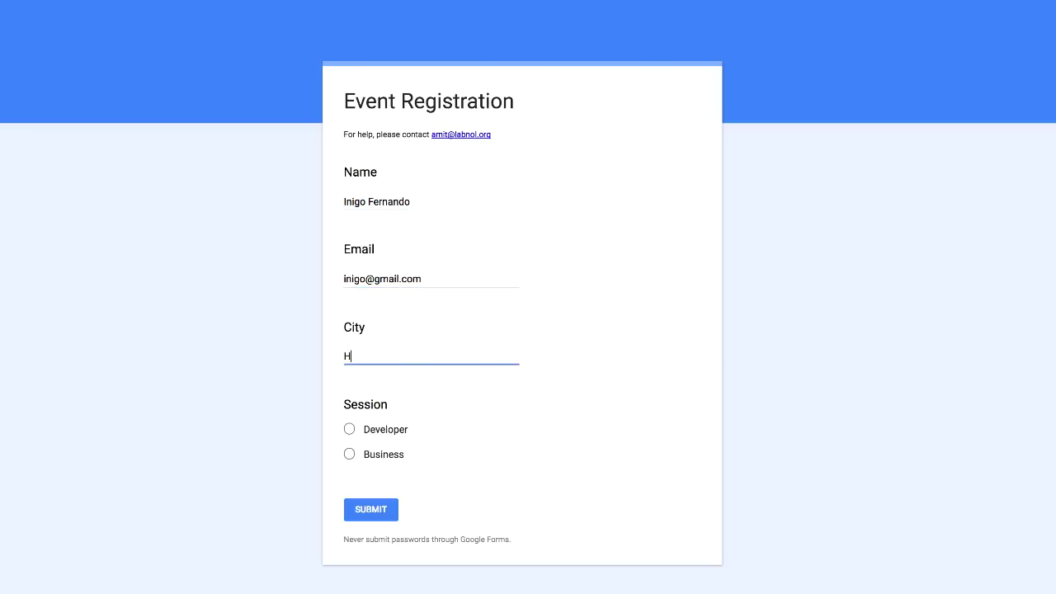
{"action": "type", "text": "yderabad"}
{"action": "left_click", "coordinate": [349, 453]}
{"action": "left_click", "coordinate": [391, 515]}
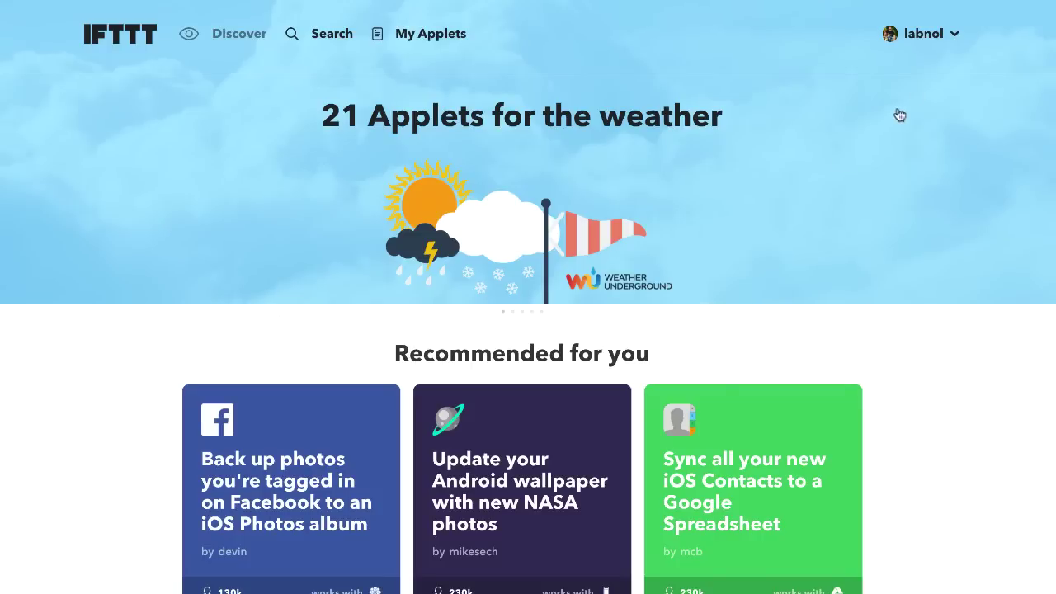
Choose New Applet from the labnol account menu
{"action": "left_click", "coordinate": [957, 37]}
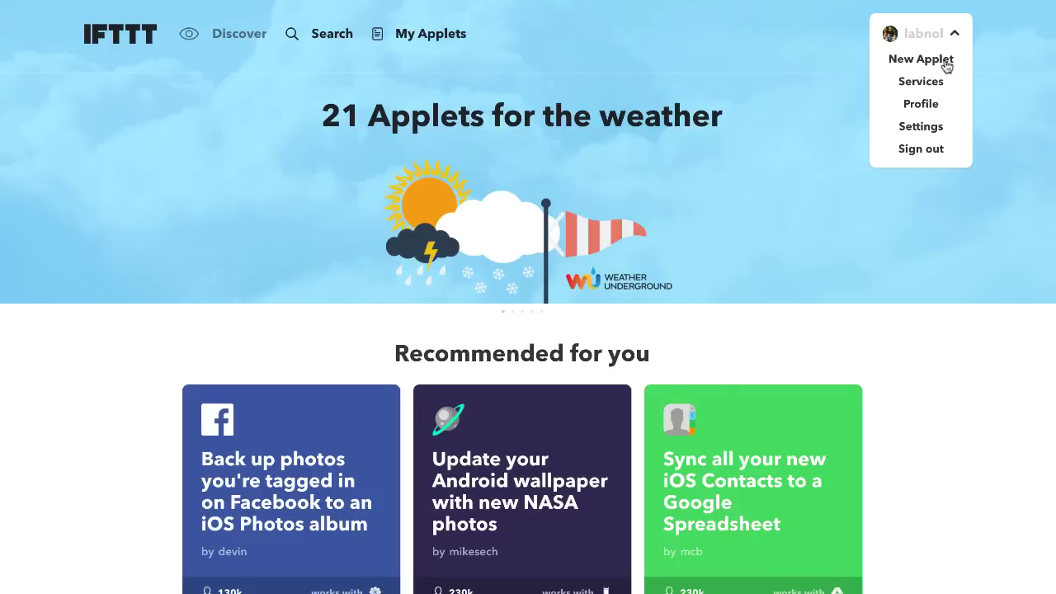
{"action": "left_click", "coordinate": [947, 66]}
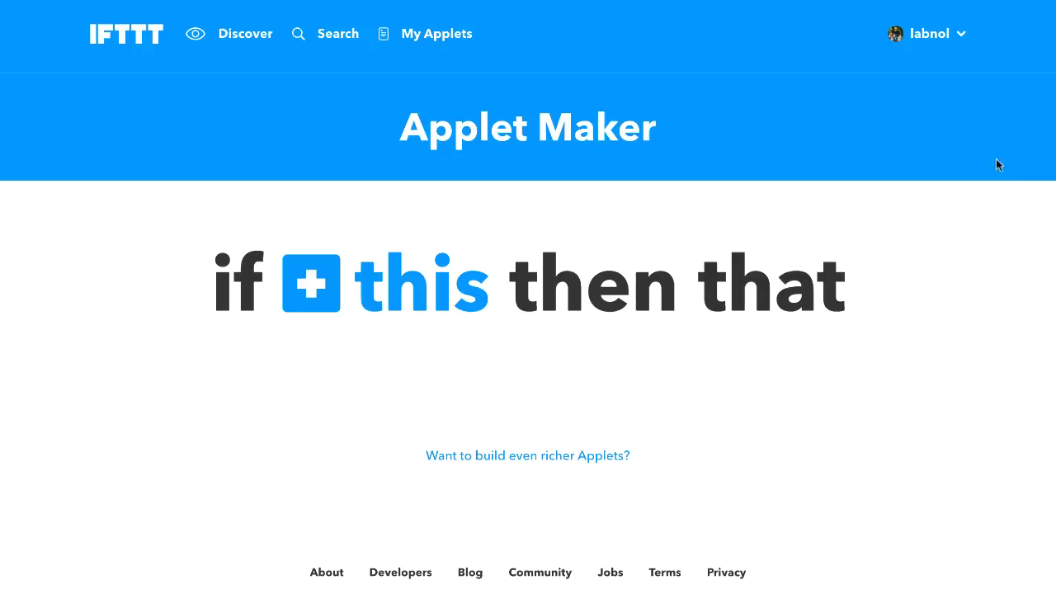
Create a Maker 'Receive a web request' trigger with event name 'Google Form'
{"action": "left_click", "coordinate": [423, 308]}
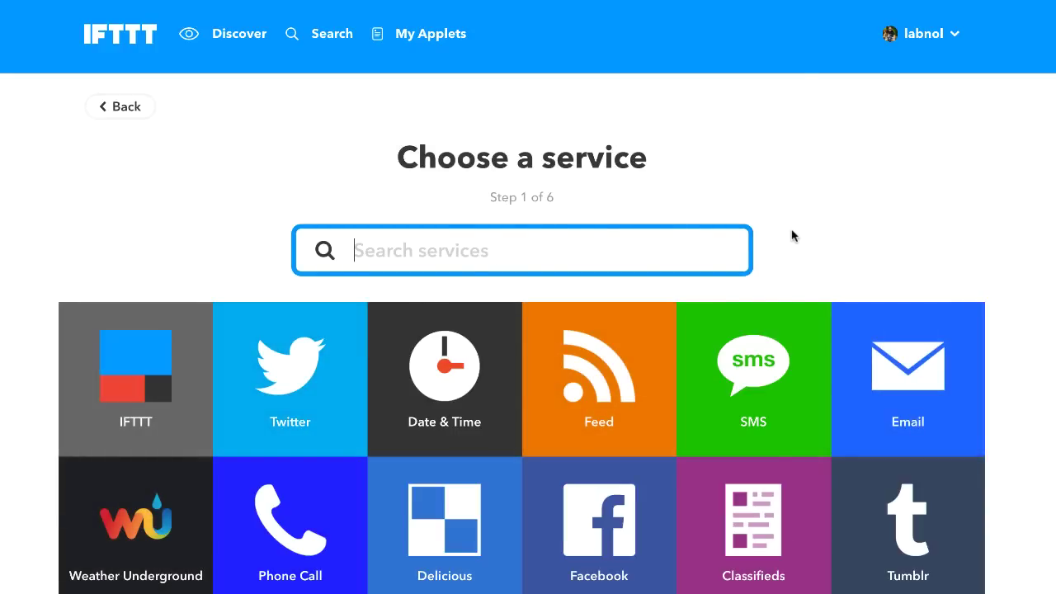
{"action": "type", "text": "maker"}
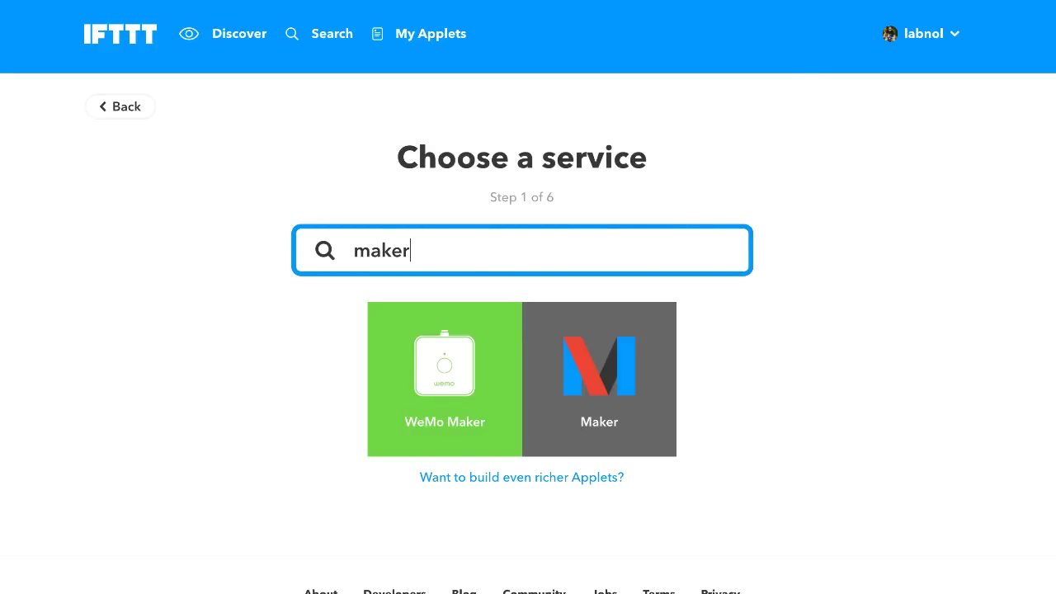
{"action": "left_click", "coordinate": [640, 386]}
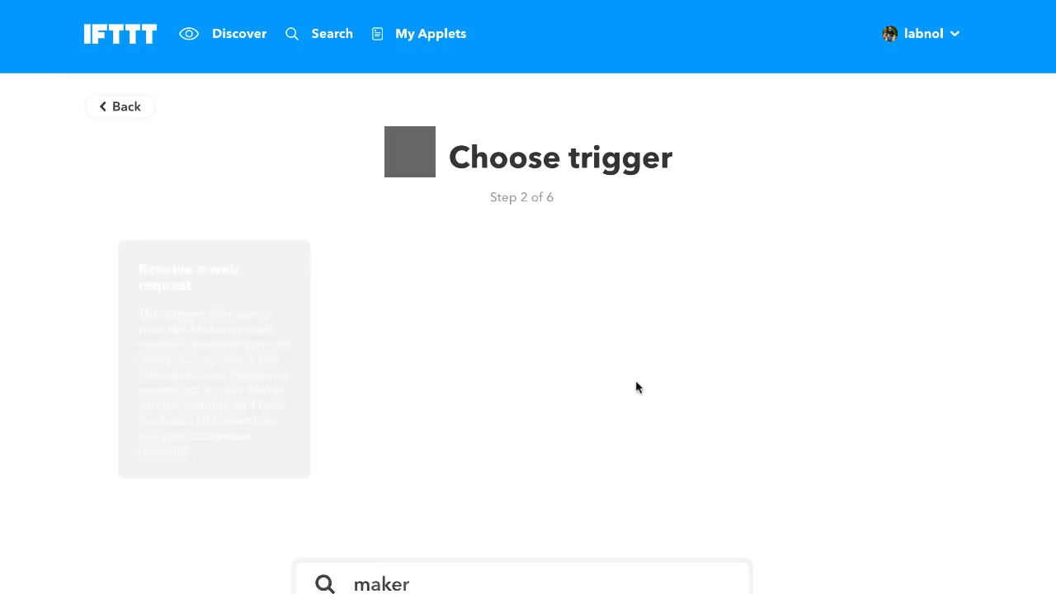
{"action": "left_click", "coordinate": [245, 341]}
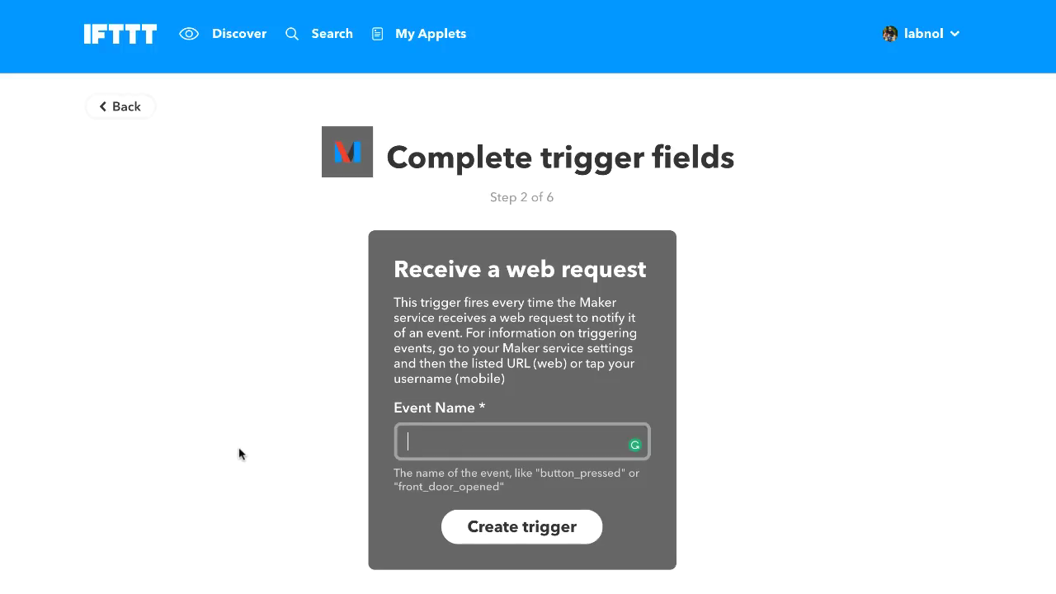
{"action": "type", "text": "Google Form"}
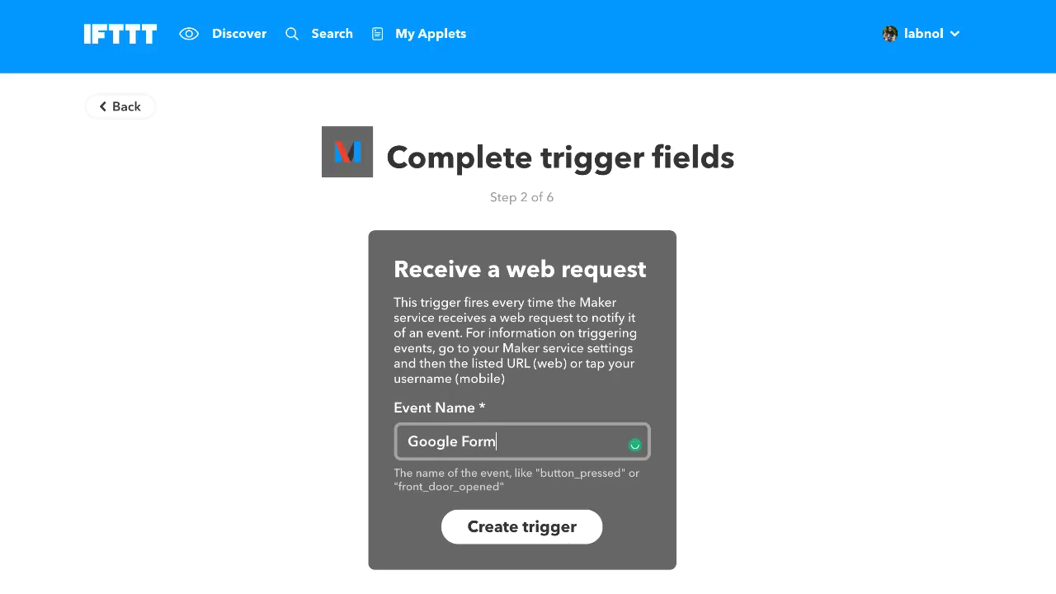
{"action": "left_click", "coordinate": [552, 535]}
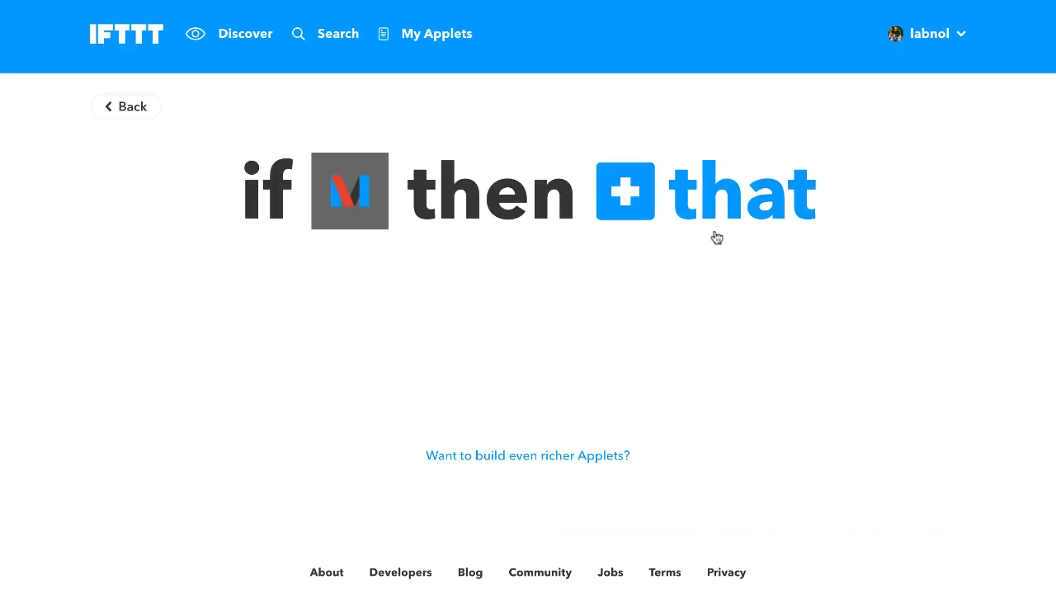
Pick the Notifications service's 'Send a notification' action for 'that'
{"action": "left_click", "coordinate": [733, 201]}
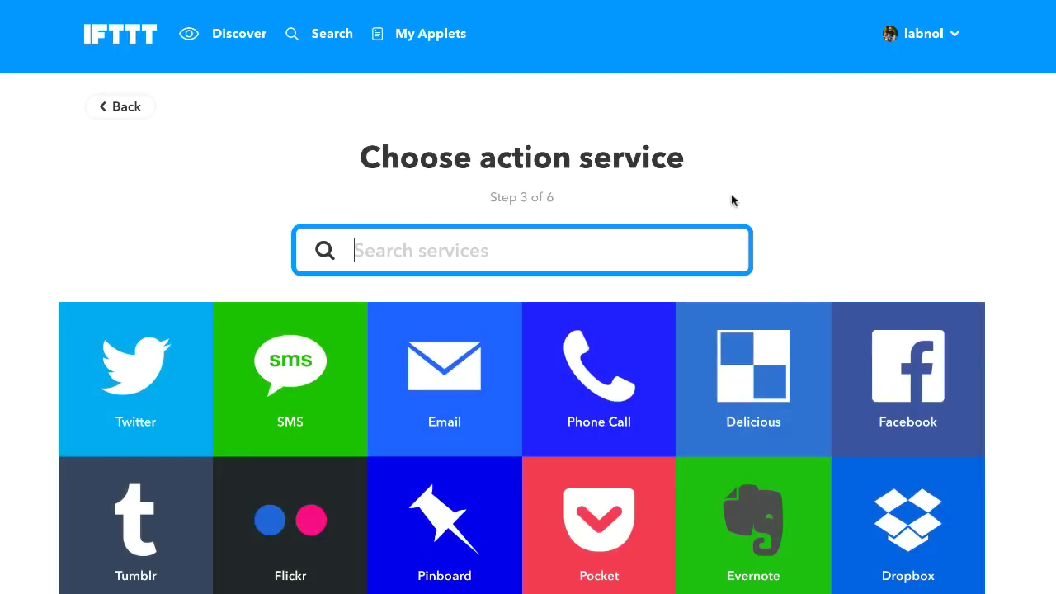
{"action": "type", "text": "not"}
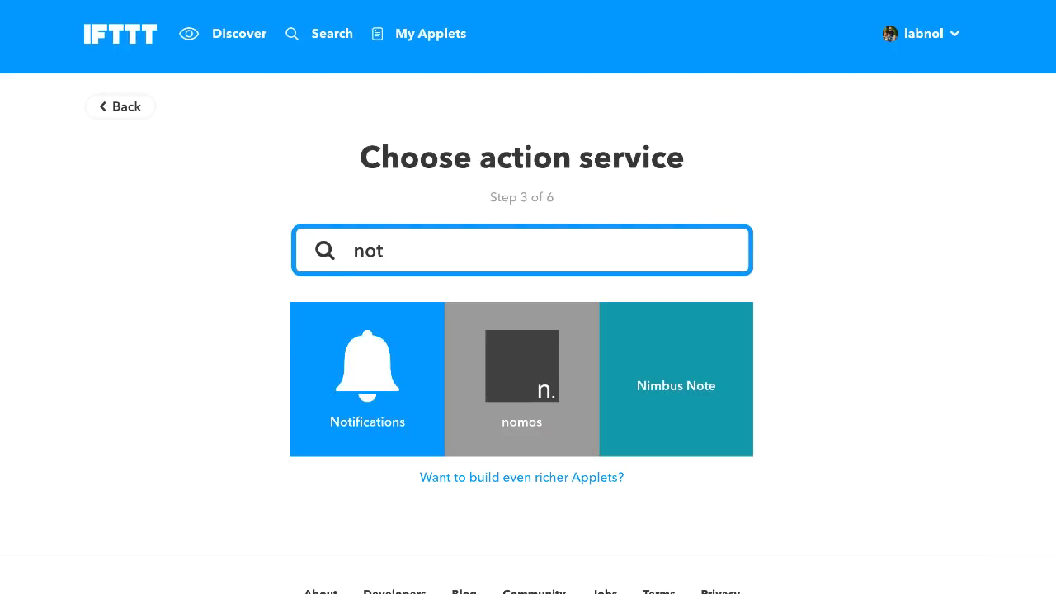
{"action": "type", "text": "if"}
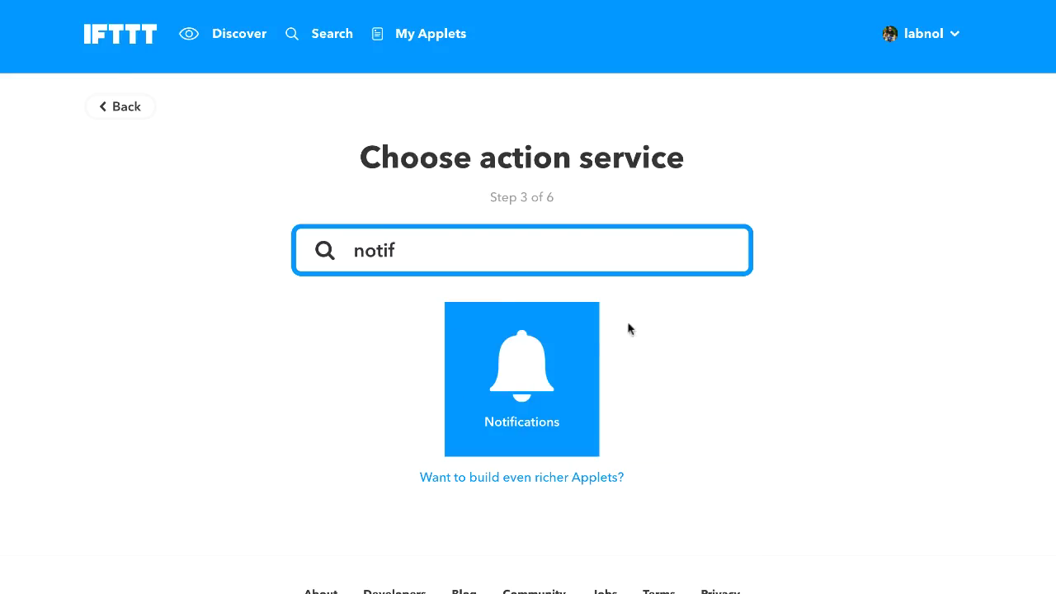
{"action": "left_click", "coordinate": [523, 372]}
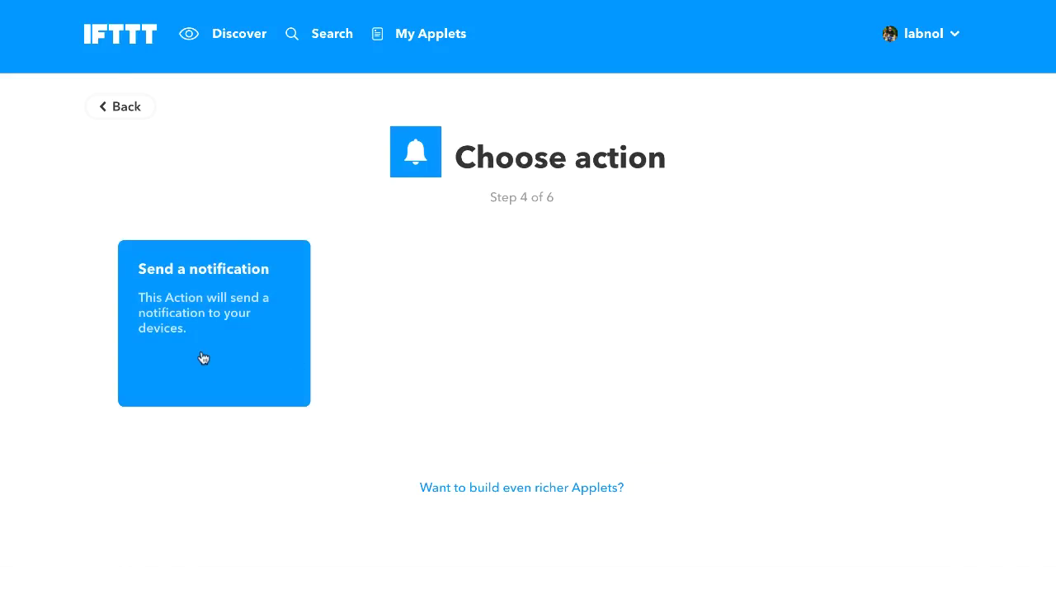
{"action": "left_click", "coordinate": [203, 358]}
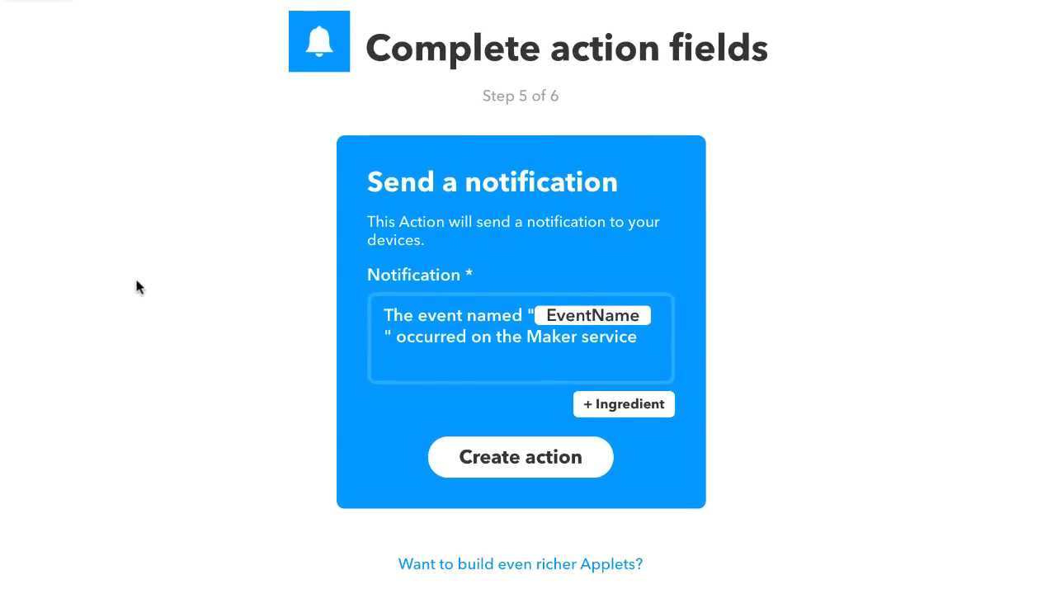
Replace the default notification text with only the Value1 ingredient and create the action
{"action": "left_click", "coordinate": [420, 346]}
{"action": "triple_click", "coordinate": [431, 333]}
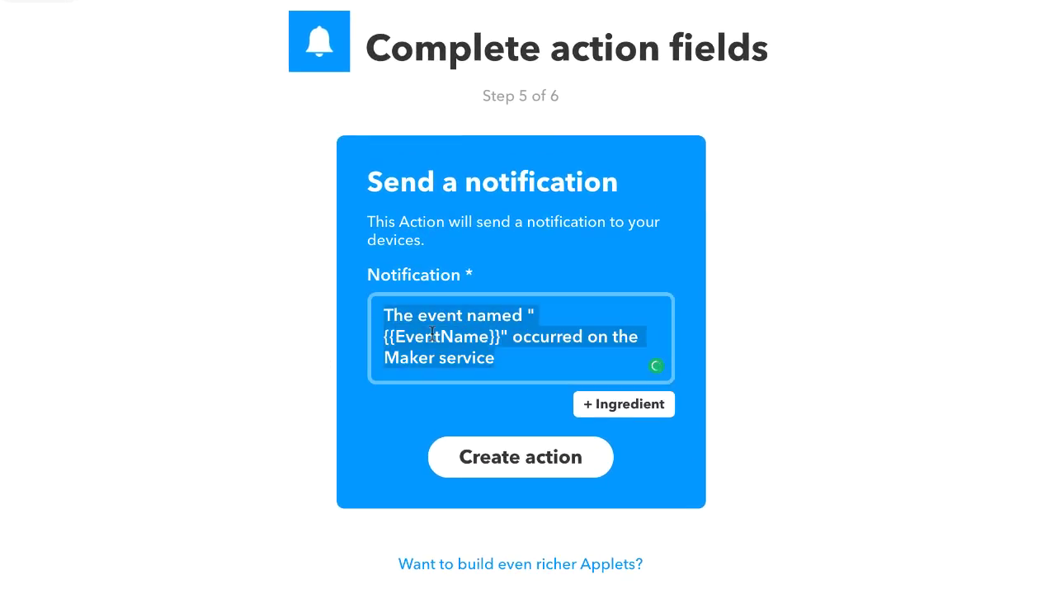
{"action": "key", "text": "BackSpace"}
{"action": "left_click", "coordinate": [272, 365]}
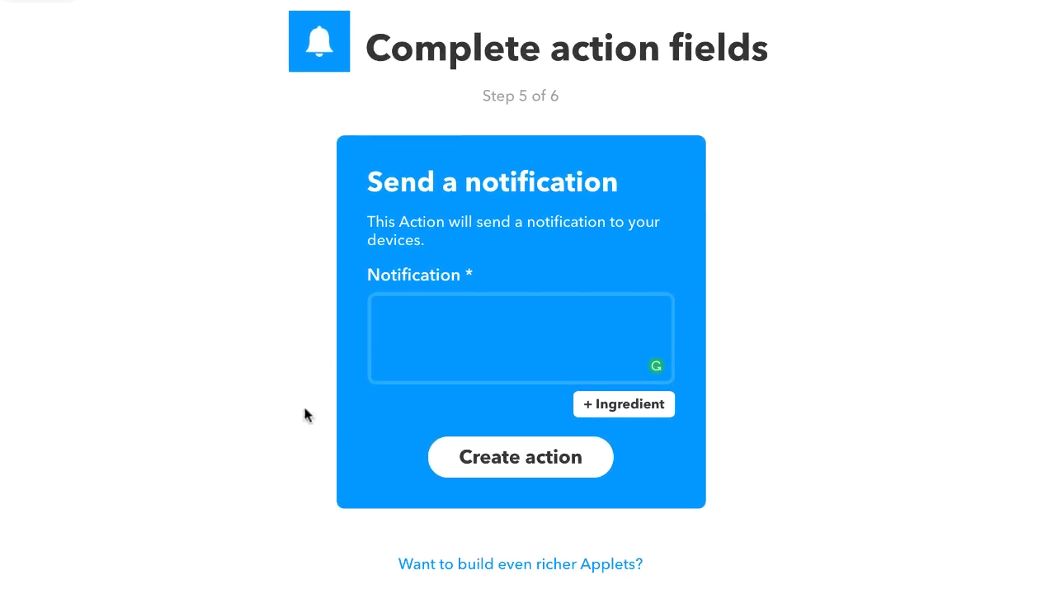
{"action": "left_click", "coordinate": [655, 414]}
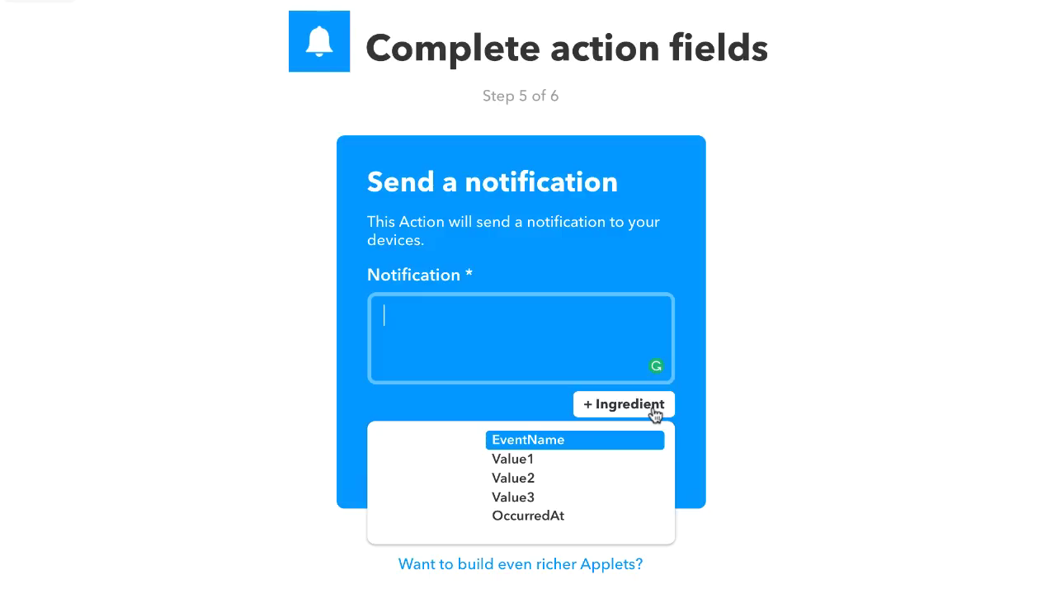
{"action": "left_click", "coordinate": [585, 465]}
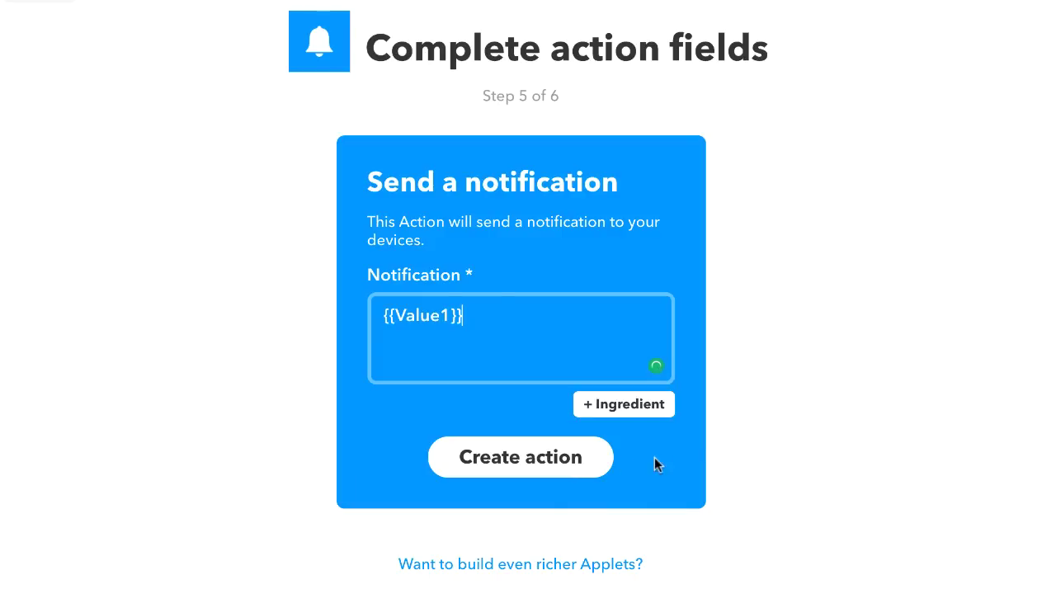
{"action": "left_click", "coordinate": [524, 477]}
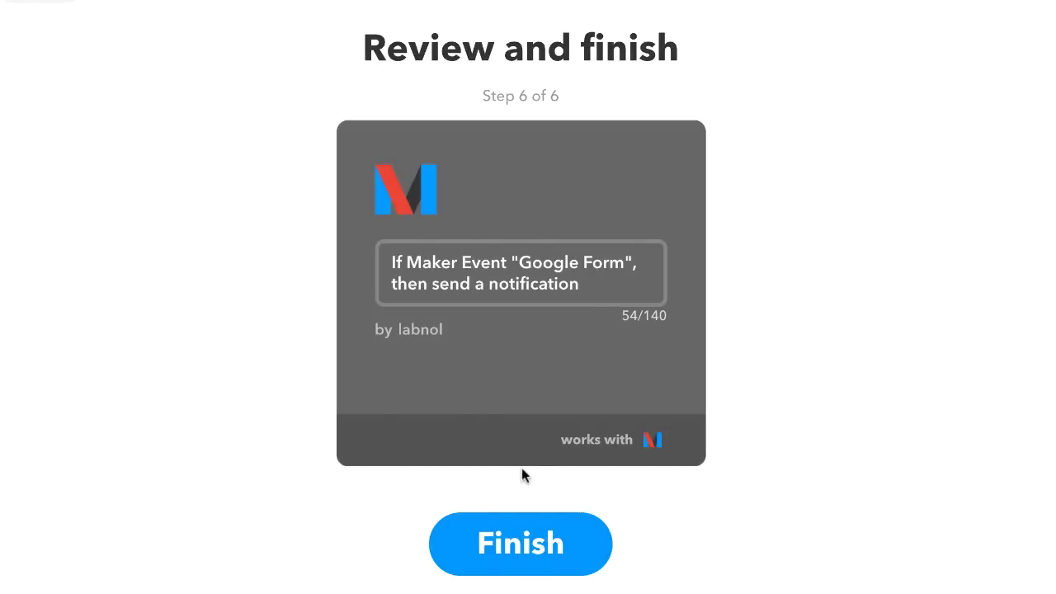
Finish the Maker Event 'Google Form' notification applet
{"action": "left_click", "coordinate": [512, 551]}
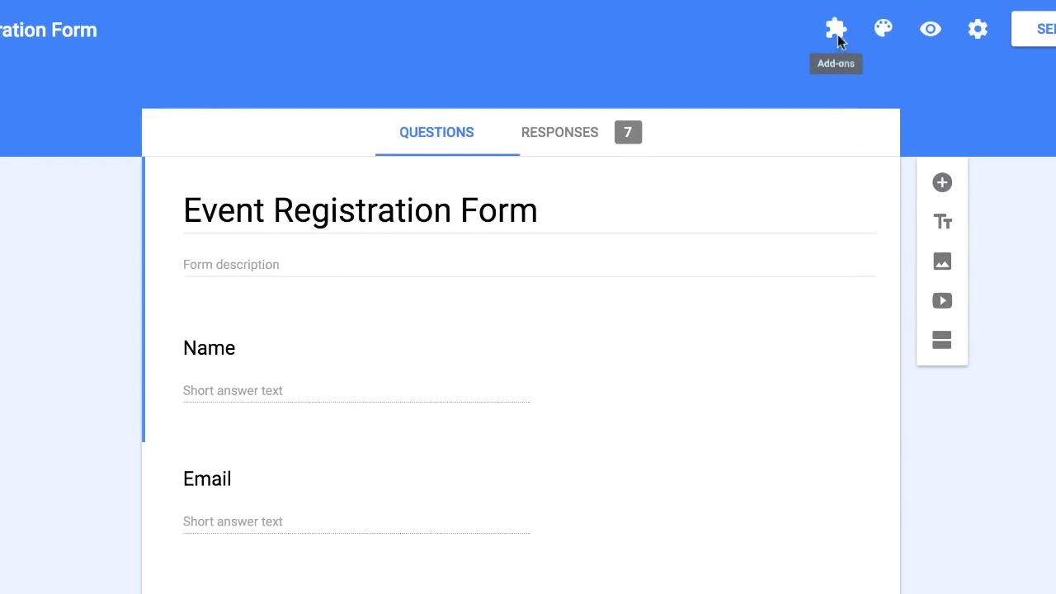
Open Email Notifications for Forms from the Add-ons menu
{"action": "left_click", "coordinate": [836, 35]}
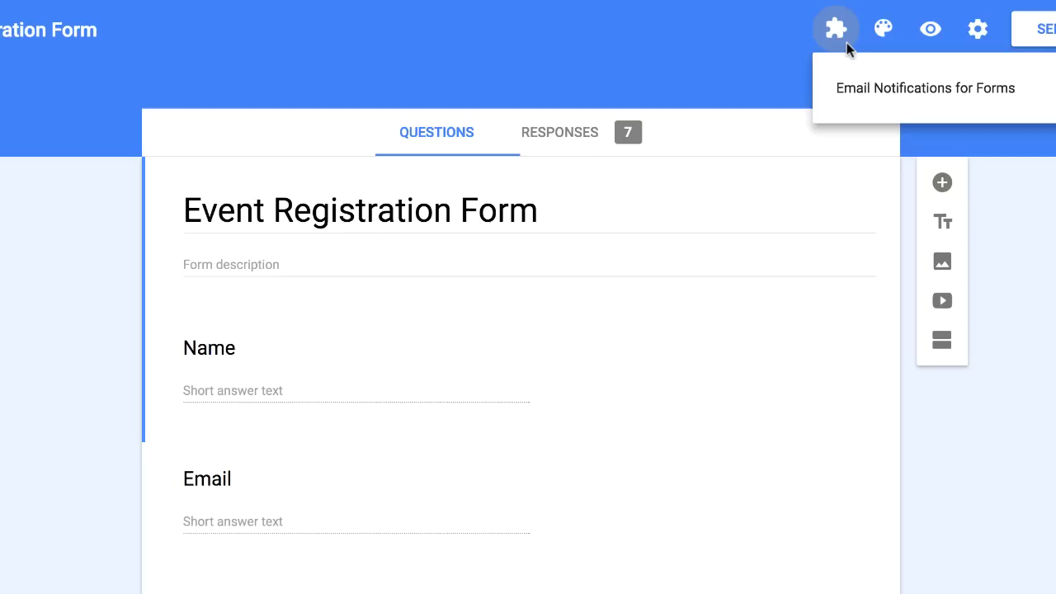
{"action": "left_click", "coordinate": [898, 93]}
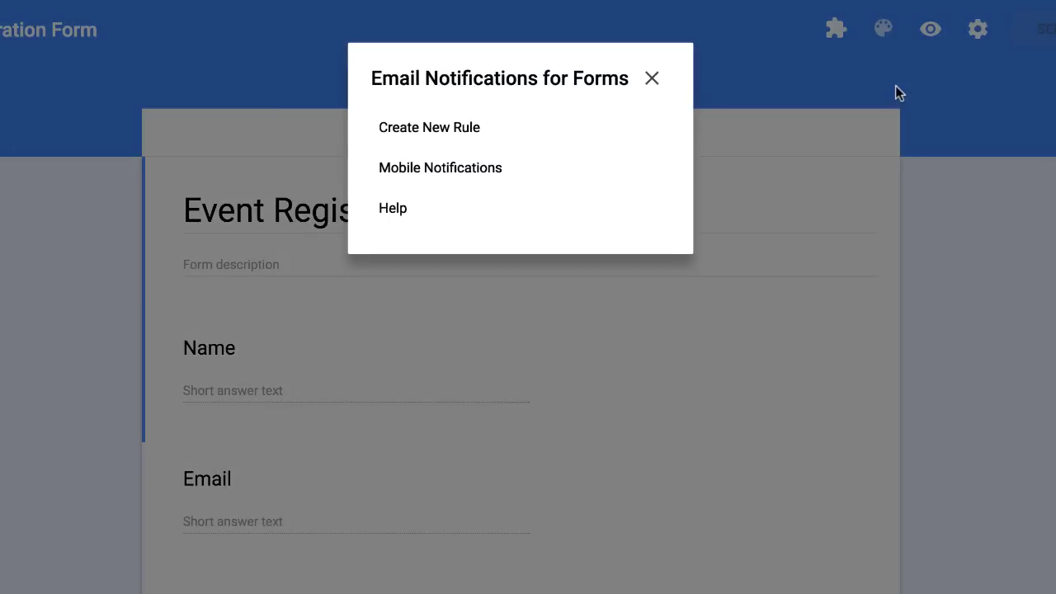
Open Mobile Notifications and paste 'Google Form' from the applet title as the IFTTT Event
{"action": "left_click", "coordinate": [480, 170]}
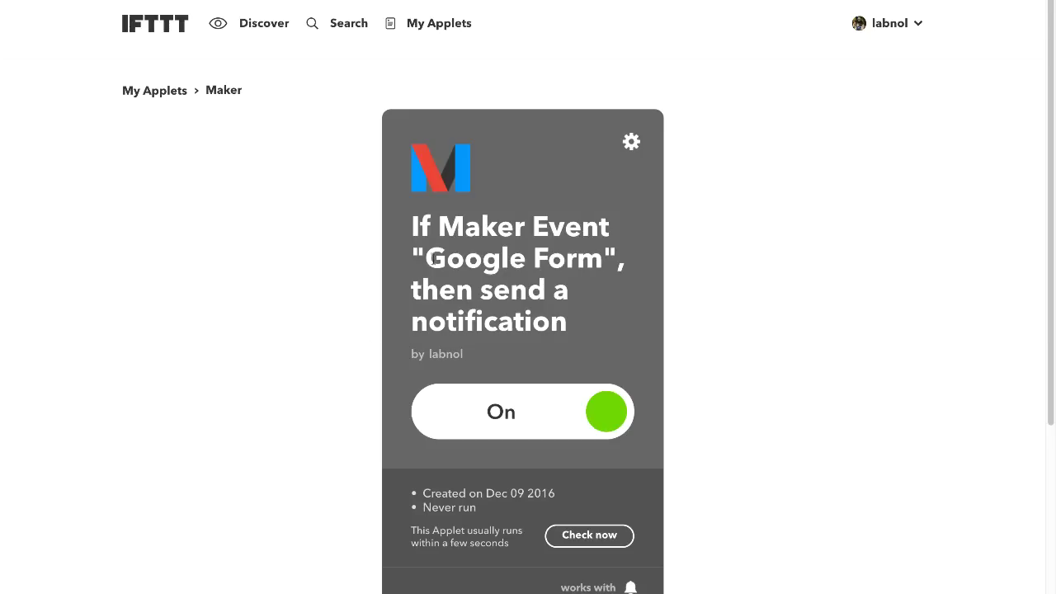
{"action": "left_click_drag", "start_coordinate": [431, 258], "coordinate": [602, 259]}
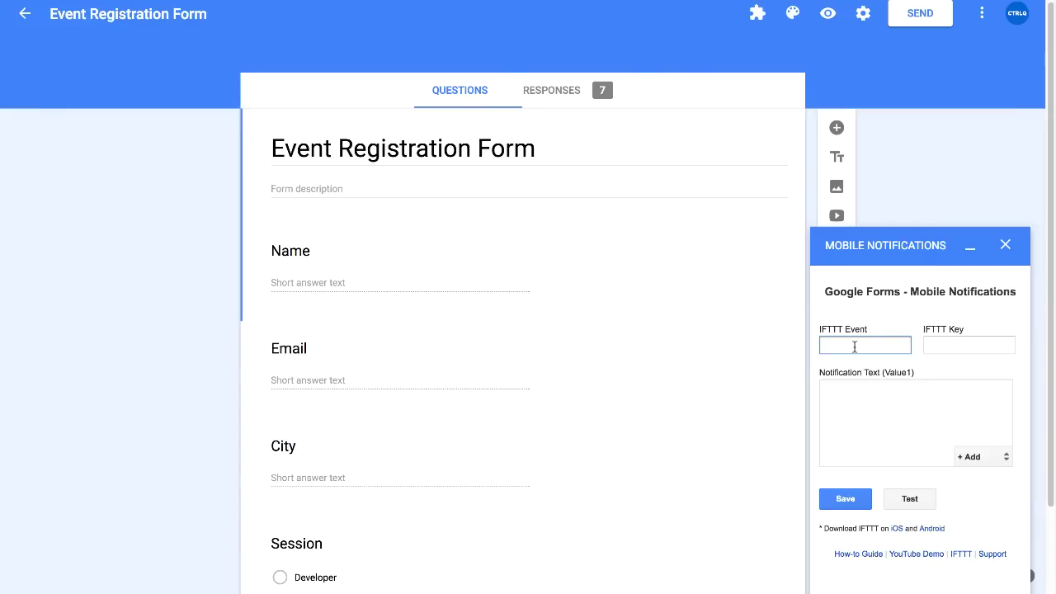
{"action": "type", "text": "Google Form"}
Go to the Maker service page and open its Settings to see the webhook URL
{"action": "left_click", "coordinate": [960, 365]}
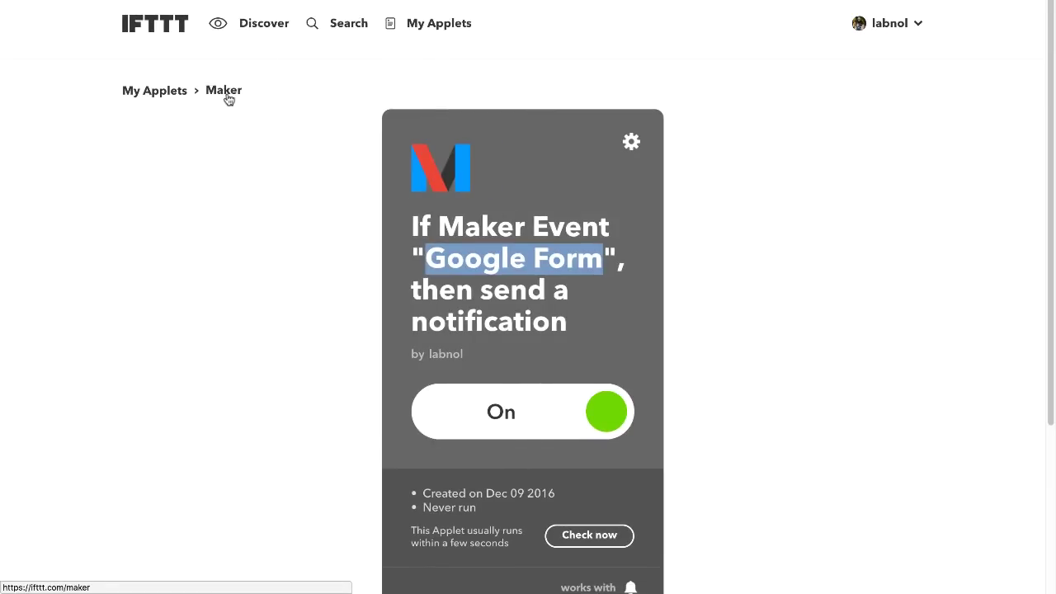
{"action": "left_click", "coordinate": [228, 96]}
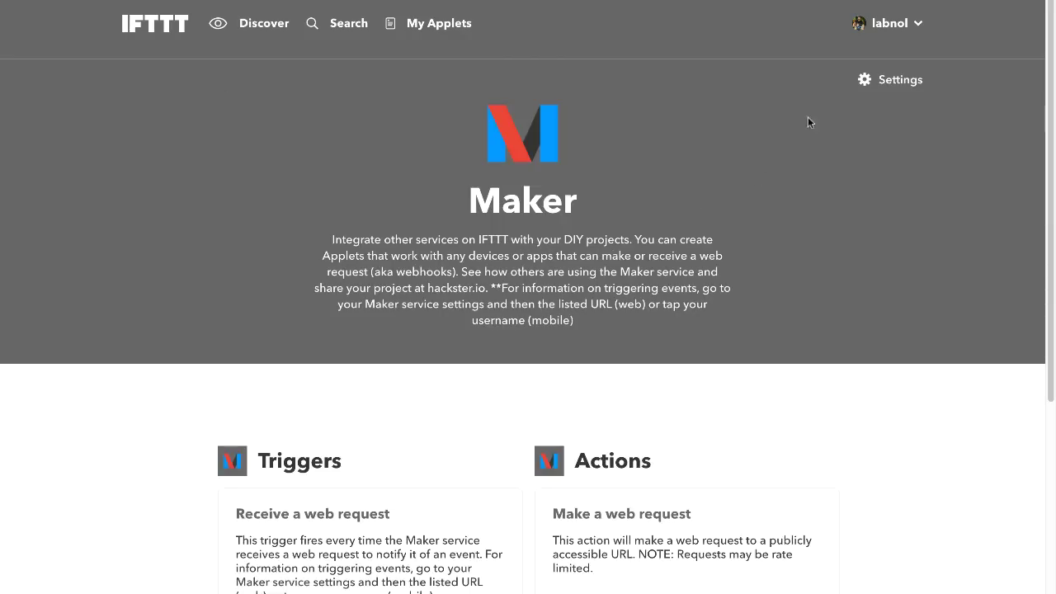
{"action": "left_click", "coordinate": [888, 85]}
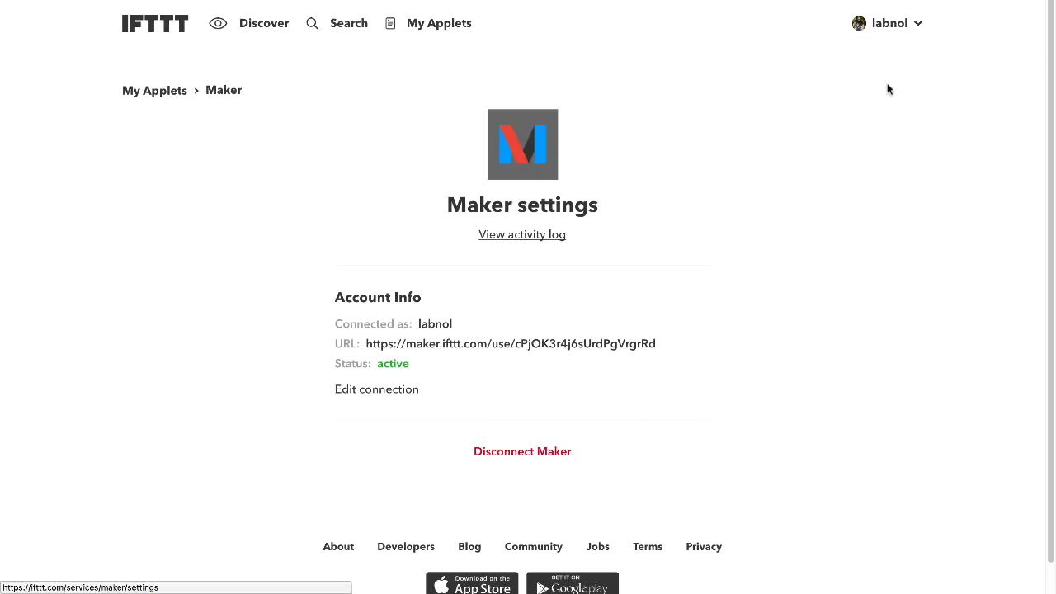
Paste the Maker webhook key into IFTTT Key, then type and delete a trial notification message
{"action": "double_click", "coordinate": [600, 341]}
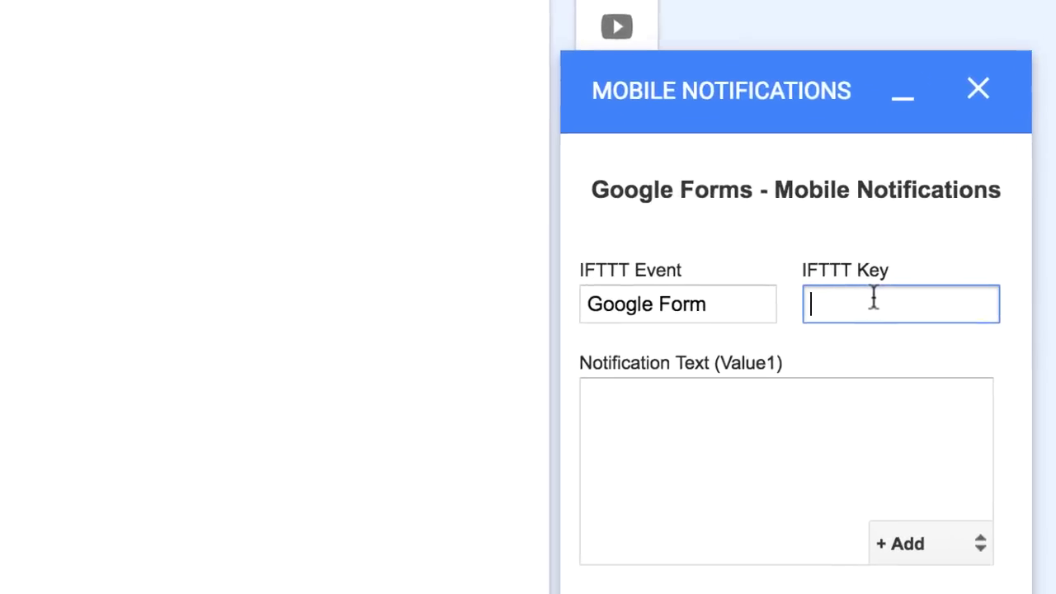
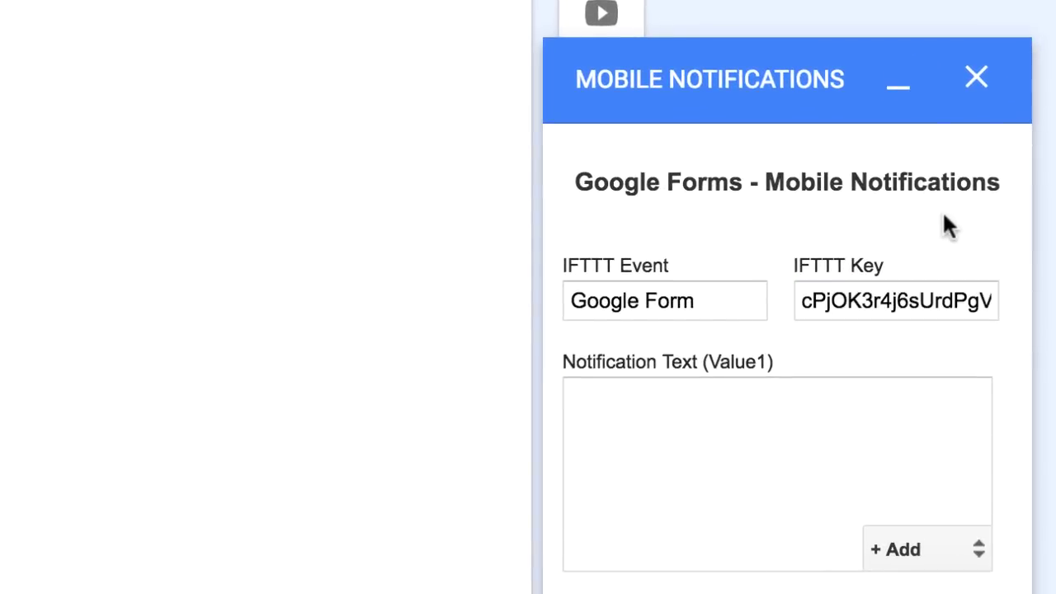
{"action": "left_click", "coordinate": [706, 482]}
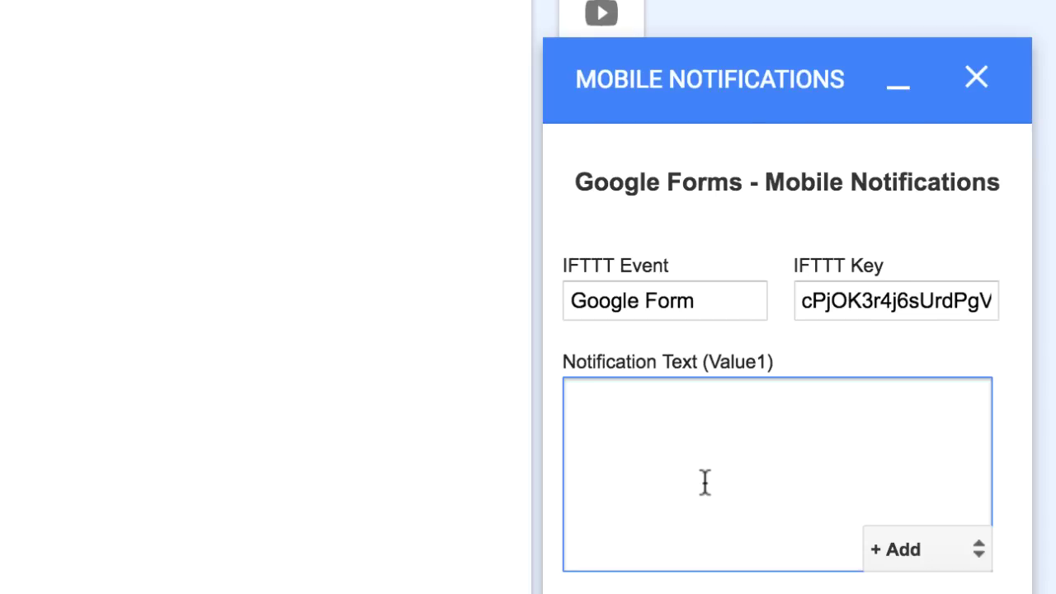
{"action": "type", "text": "Angus"}
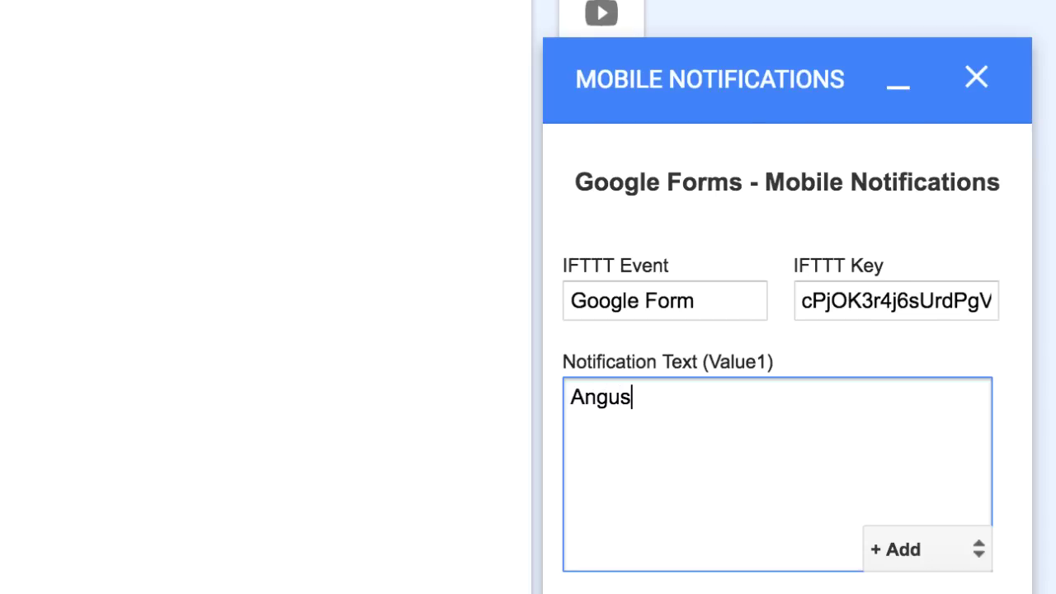
{"action": "type", "text": " from Seattle"}
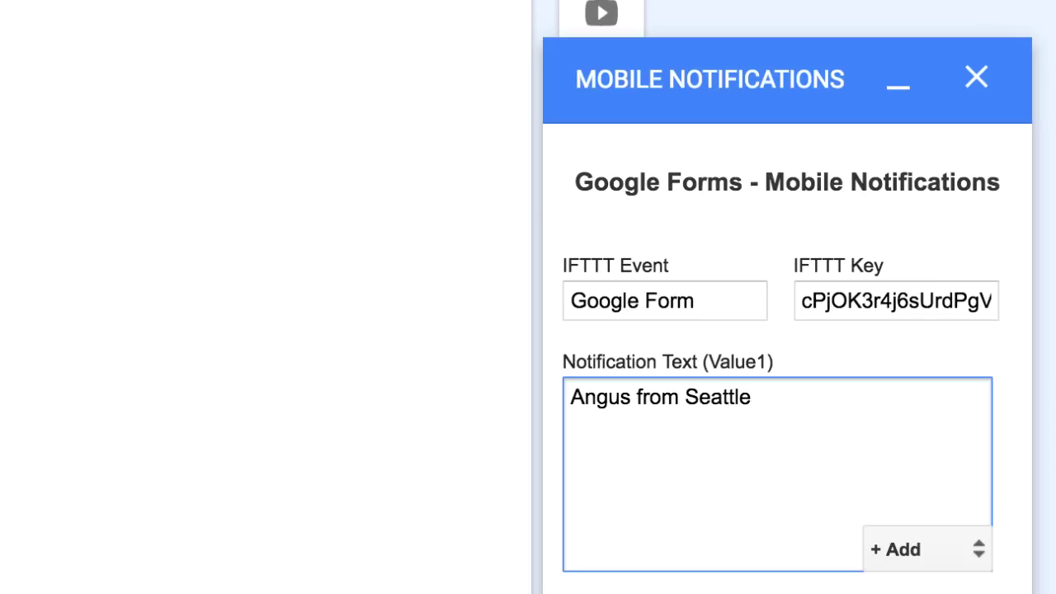
{"action": "type", "text": " registed for the devel"}
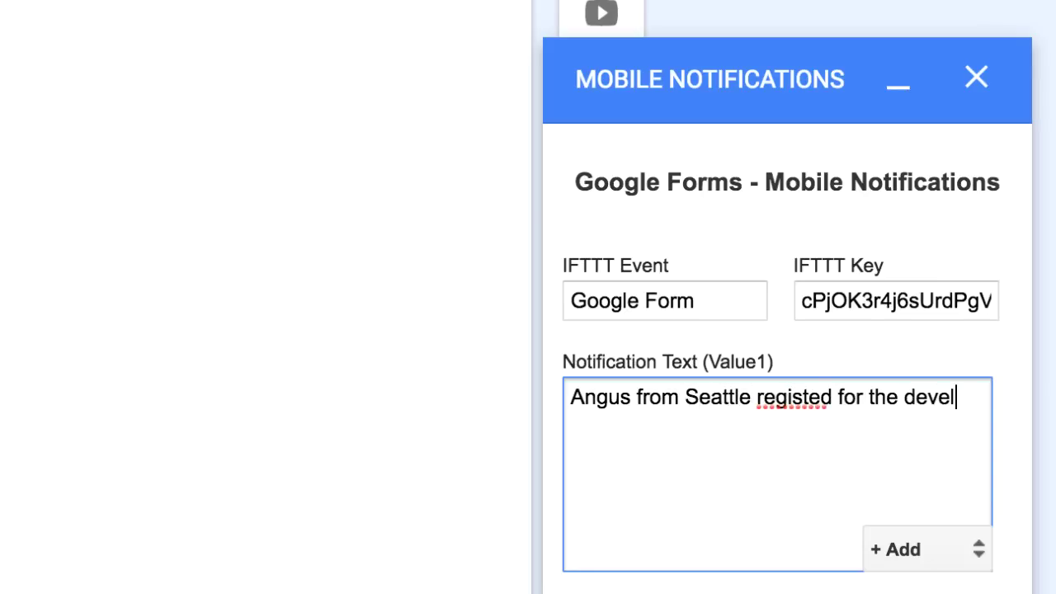
{"action": "type", "text": "oper session."}
{"action": "left_click", "coordinate": [821, 397]}
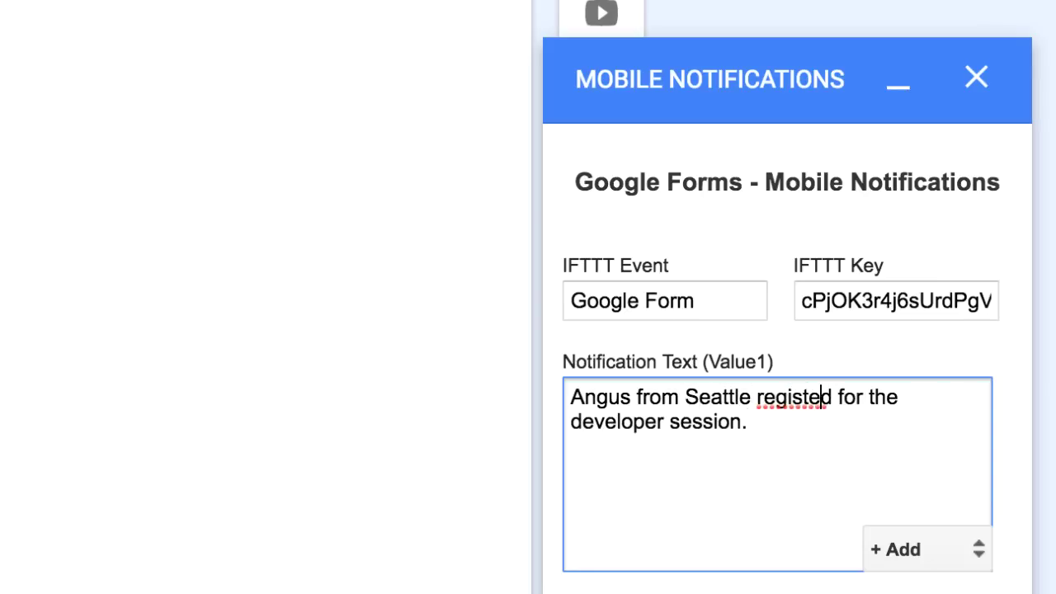
{"action": "type", "text": "re"}
{"action": "left_click", "coordinate": [787, 445]}
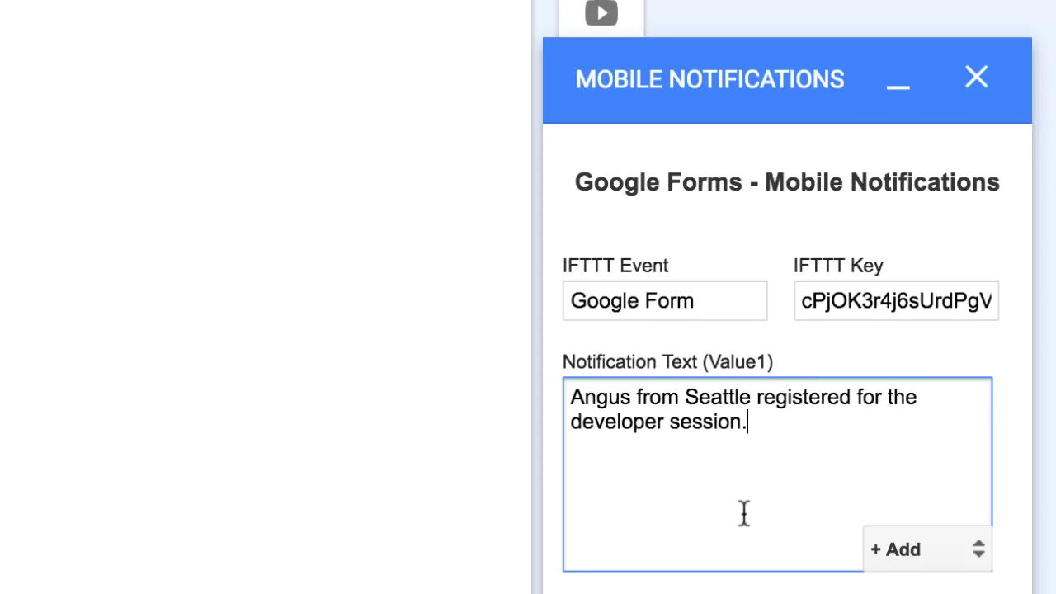
{"action": "triple_click", "coordinate": [740, 413]}
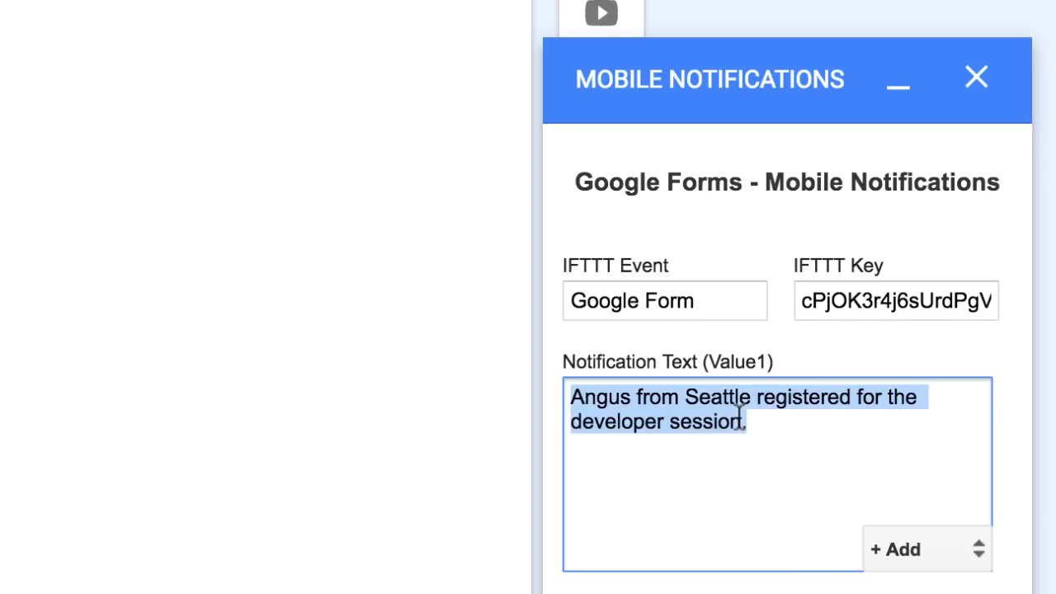
{"action": "key", "text": "BackSpace"}
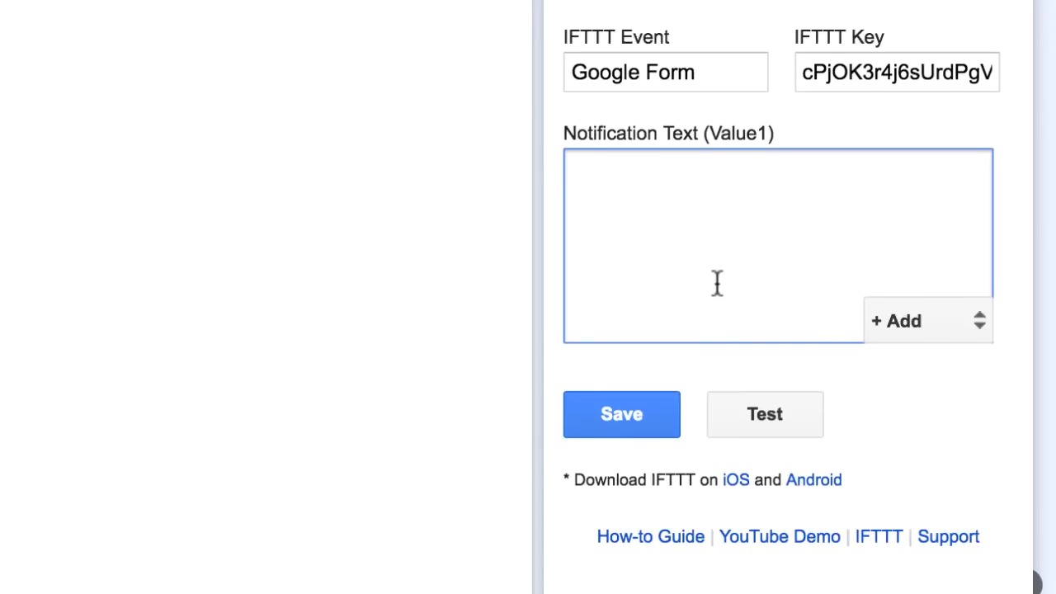
Compose the message from the Name, City and Session fields with 'from', 'registered for the' and 'session.' between them
{"action": "left_click", "coordinate": [937, 322]}
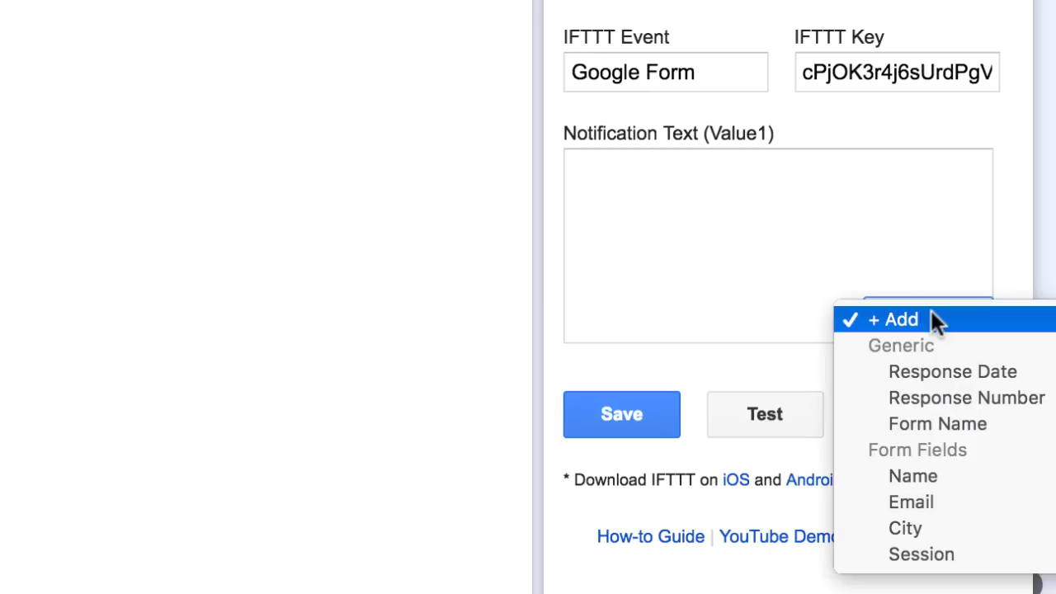
{"action": "left_click", "coordinate": [960, 476]}
{"action": "left_click", "coordinate": [814, 206]}
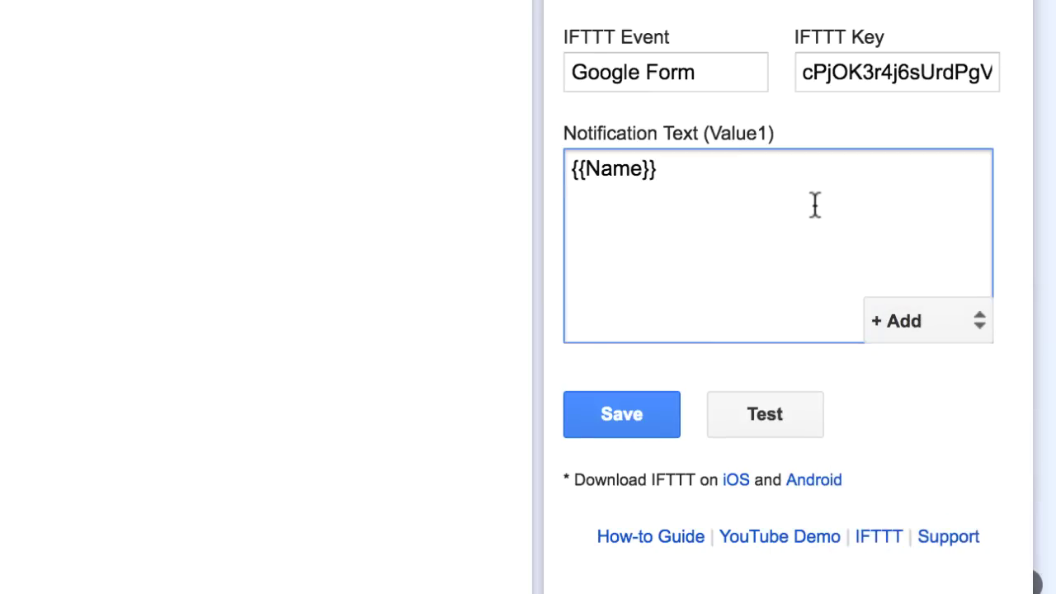
{"action": "type", "text": "from"}
{"action": "left_click", "coordinate": [935, 322]}
{"action": "left_click", "coordinate": [905, 528]}
{"action": "left_click", "coordinate": [862, 193]}
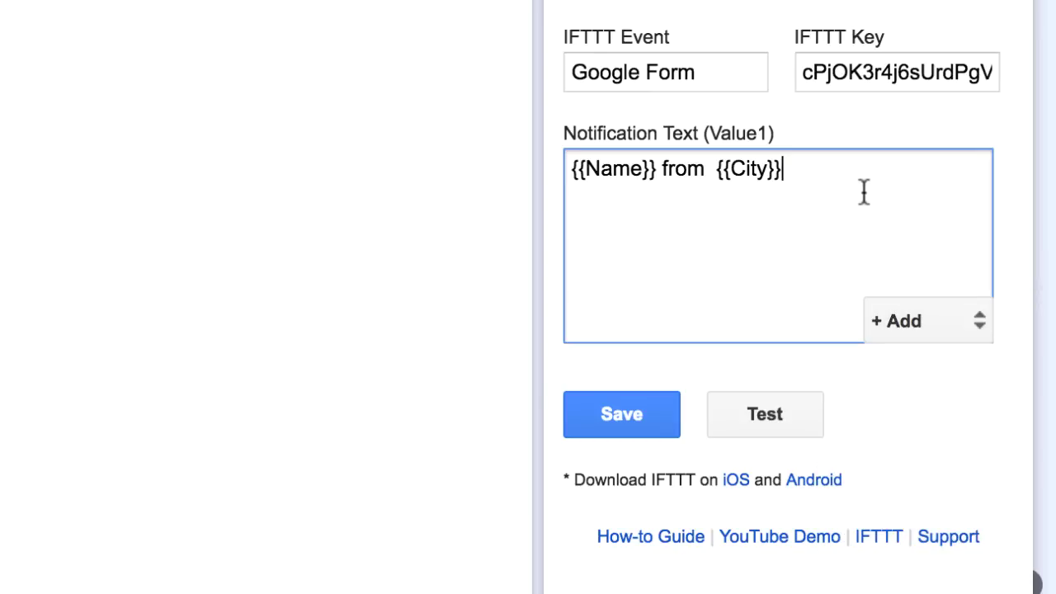
{"action": "type", "text": "registered for the"}
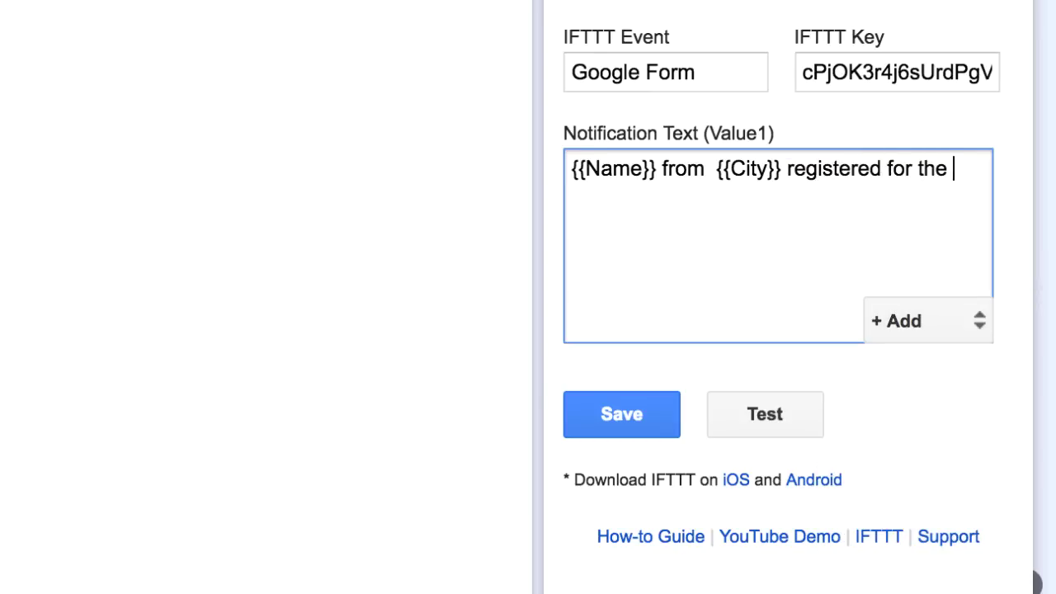
{"action": "left_click", "coordinate": [935, 322]}
{"action": "left_click", "coordinate": [955, 558]}
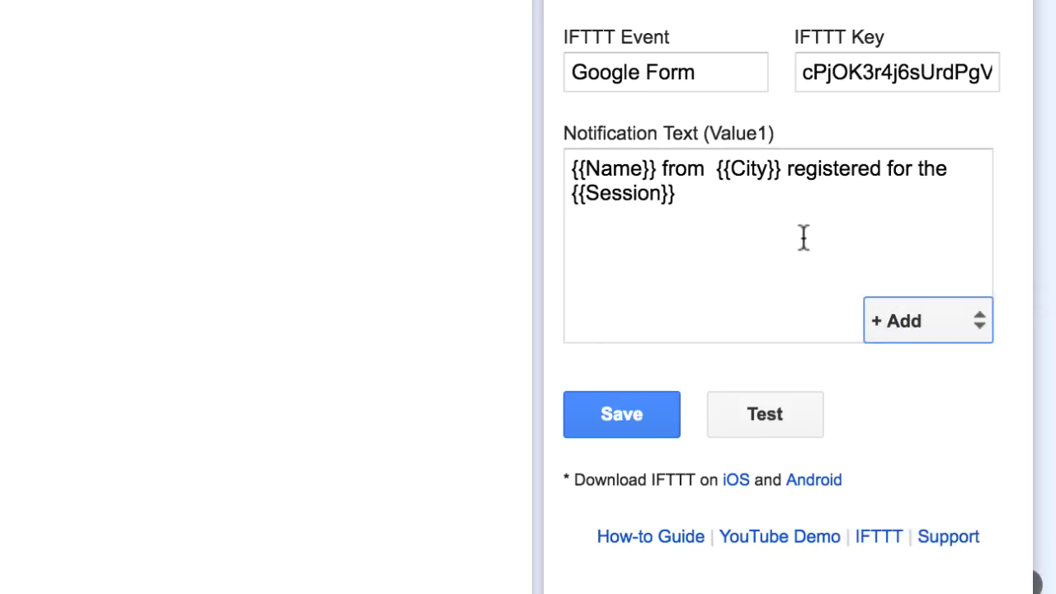
{"action": "left_click", "coordinate": [804, 236]}
{"action": "type", "text": "session."}
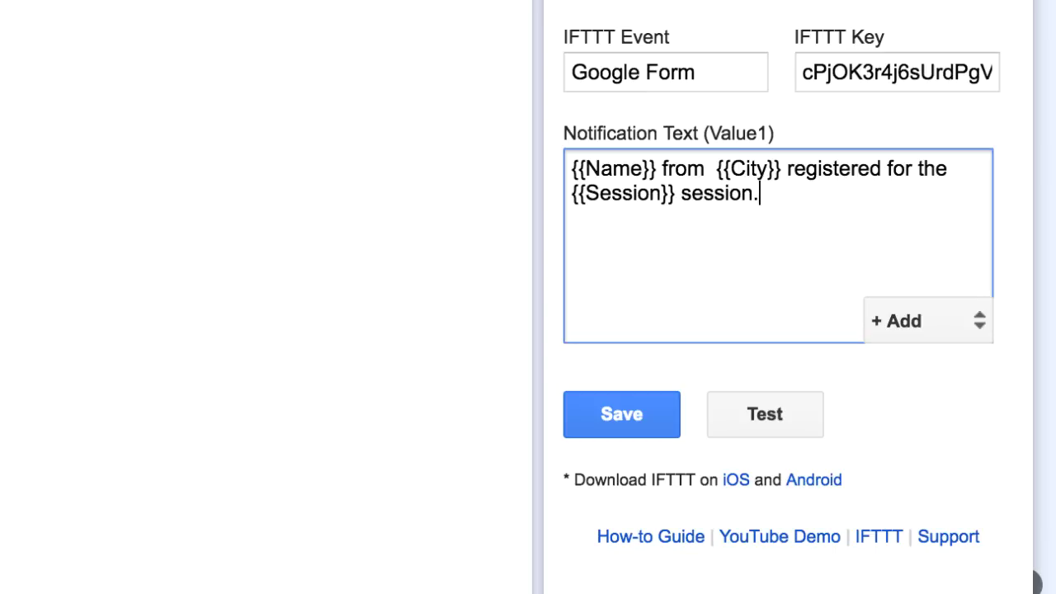
Send a test notification; the phone alert shows an attendee from Seattle registered for the Developer session
{"action": "left_click", "coordinate": [776, 420]}
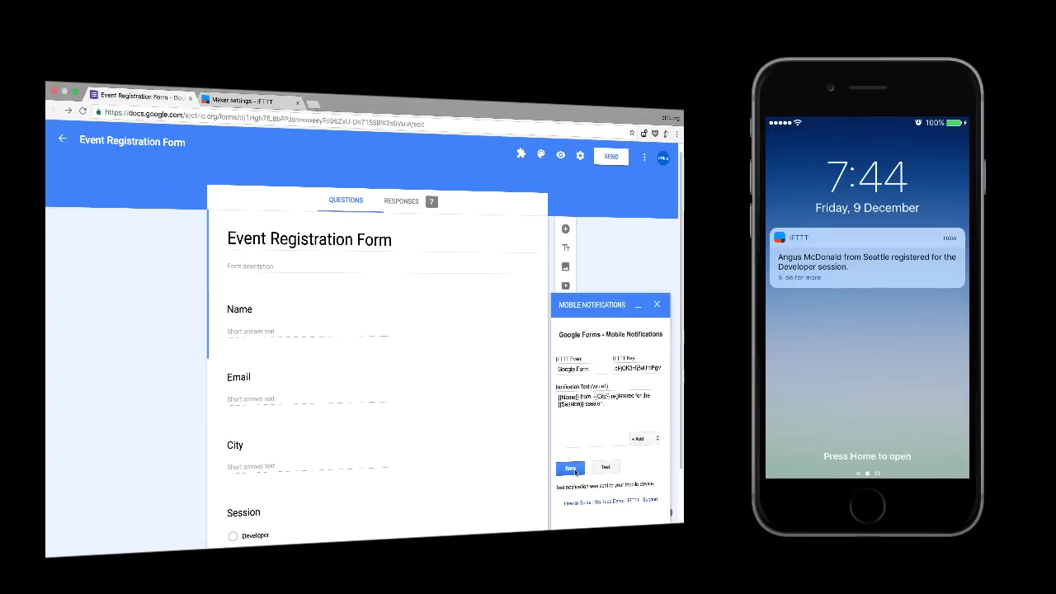
Save the Mobile Notifications configuration
{"action": "left_click", "coordinate": [570, 474]}
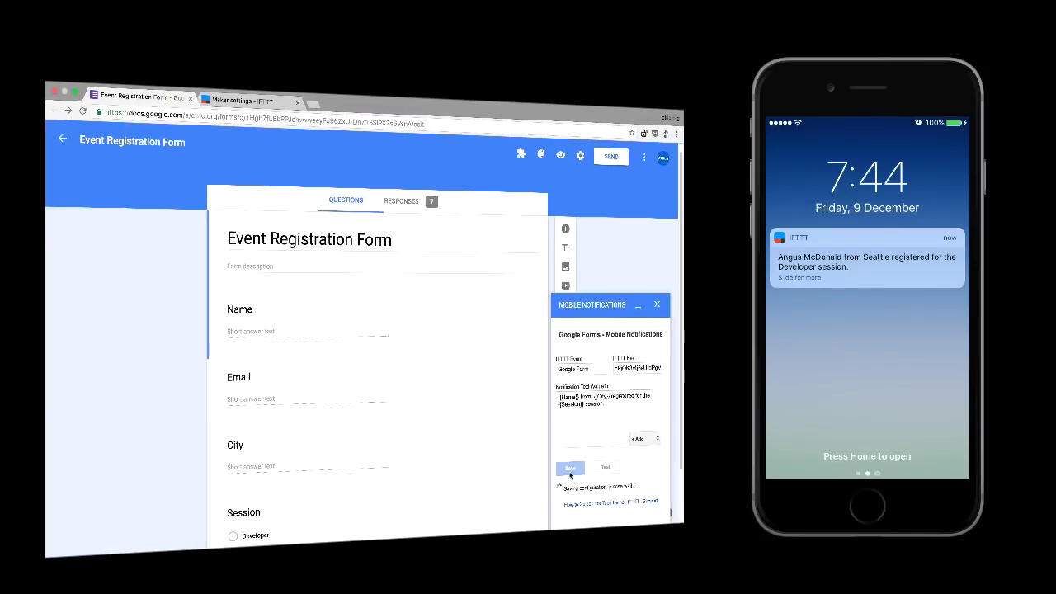